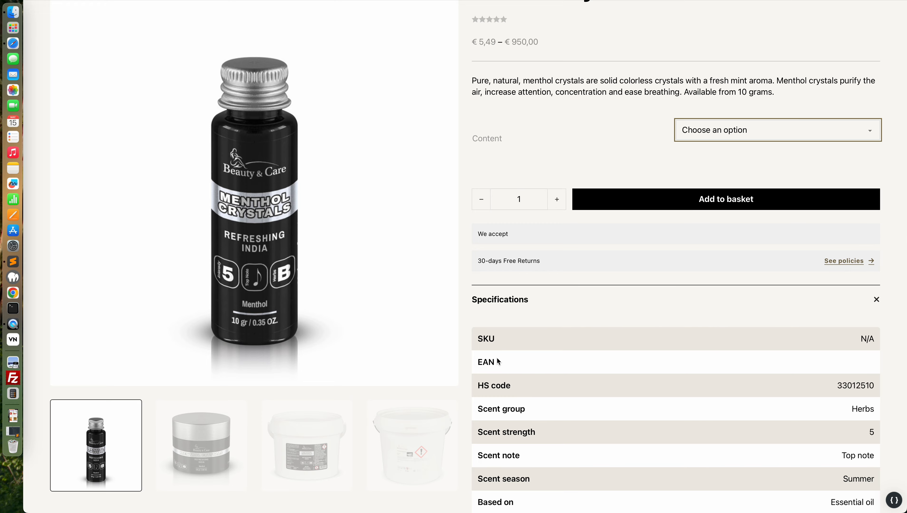
- Review the Specifications table on the Menthol Crystals product page with no content option selected
scroll(502, 345, down, 5)
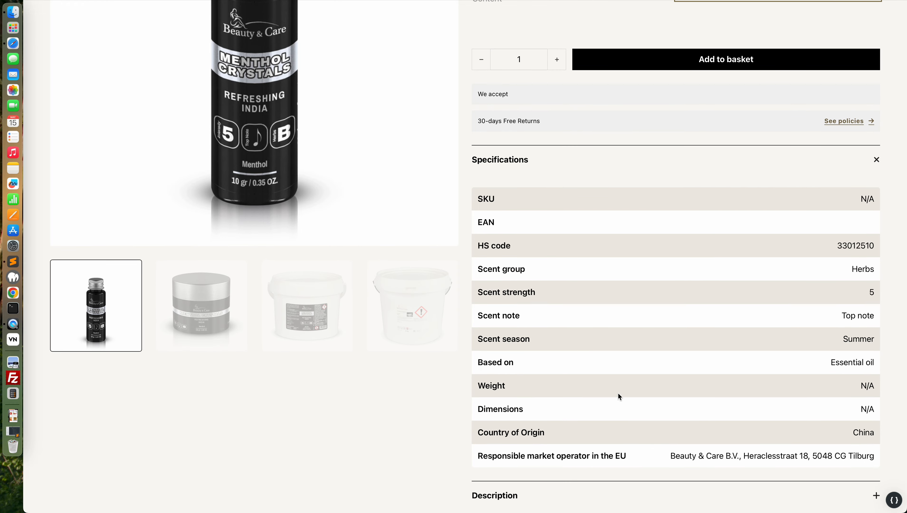
scroll(619, 396, up, 3)
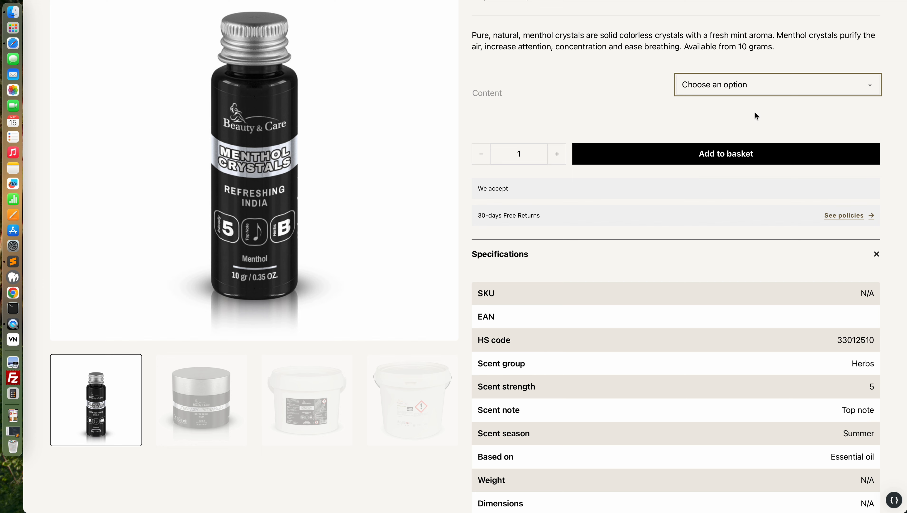
scroll(855, 317, down, 3)
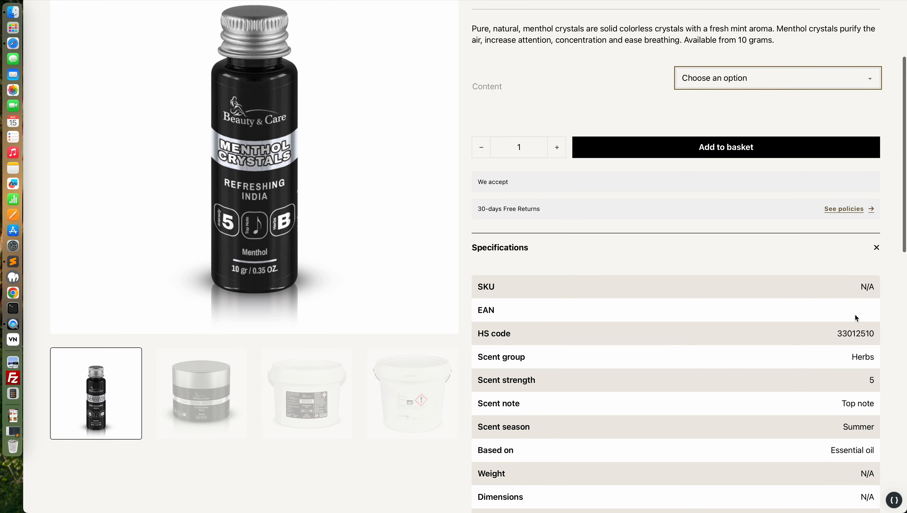
scroll(793, 365, down, 3)
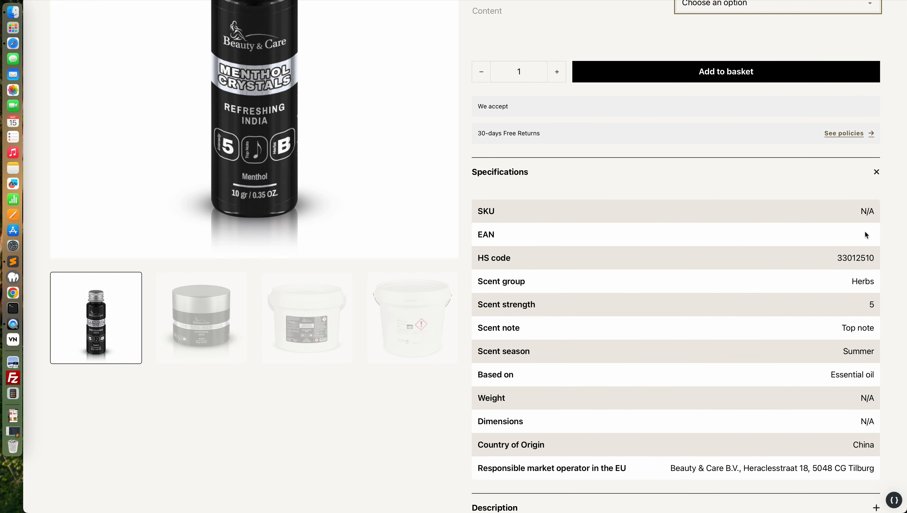
scroll(818, 244, up, 3)
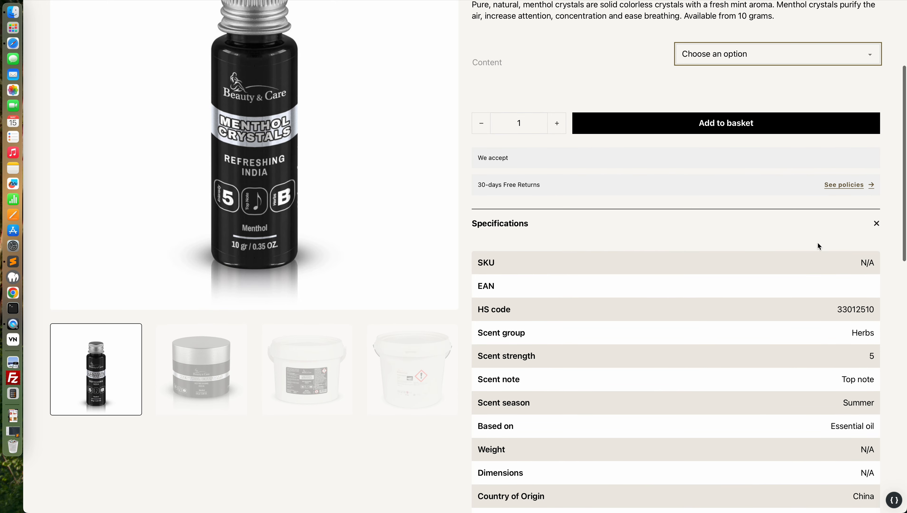
- Select the 110 gram content option and check the EAN, weight and dimensions rows in the Specifications table
click(753, 63)
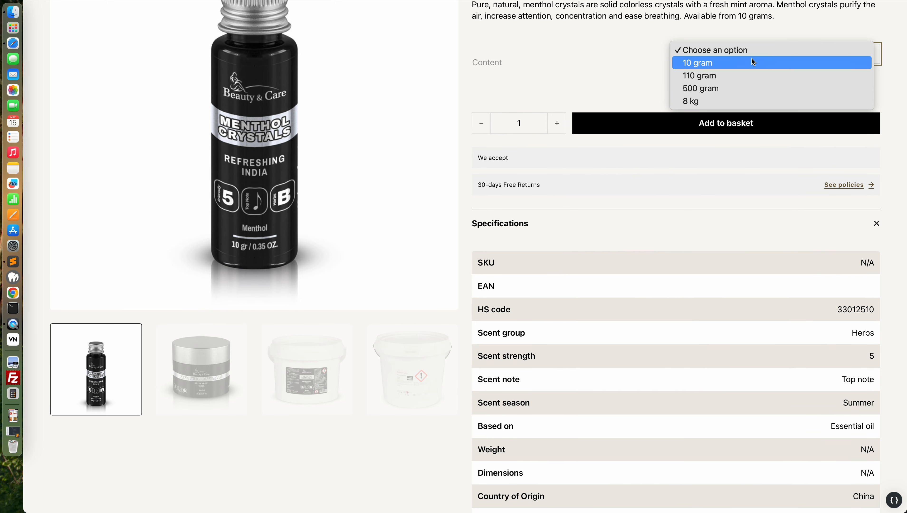
click(708, 74)
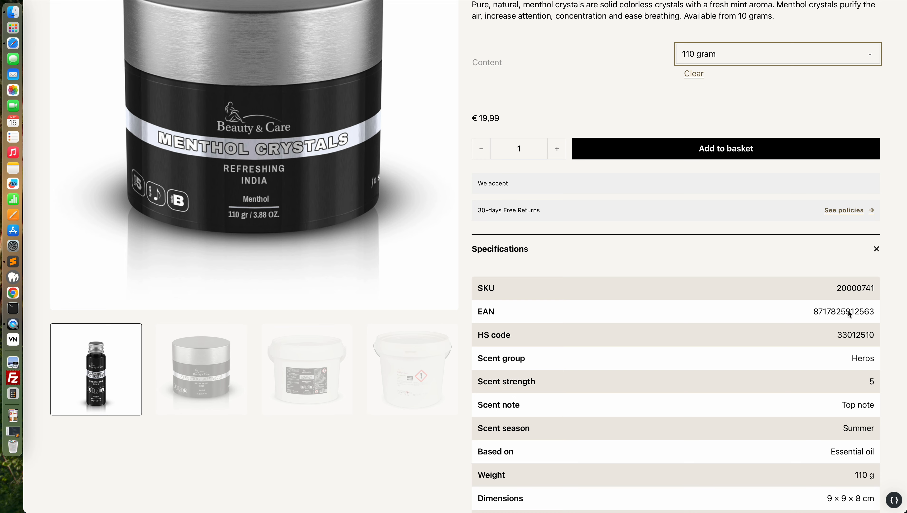
scroll(799, 391, down, 3)
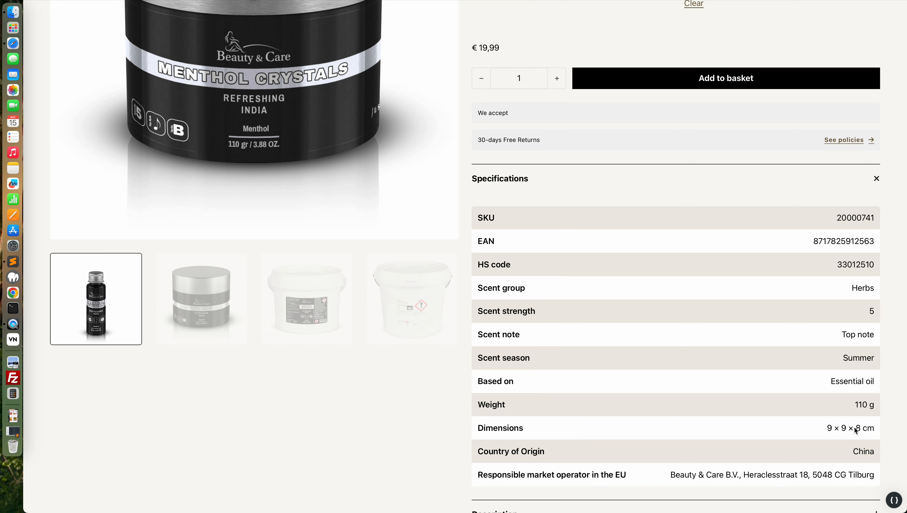
scroll(855, 430, up, 2)
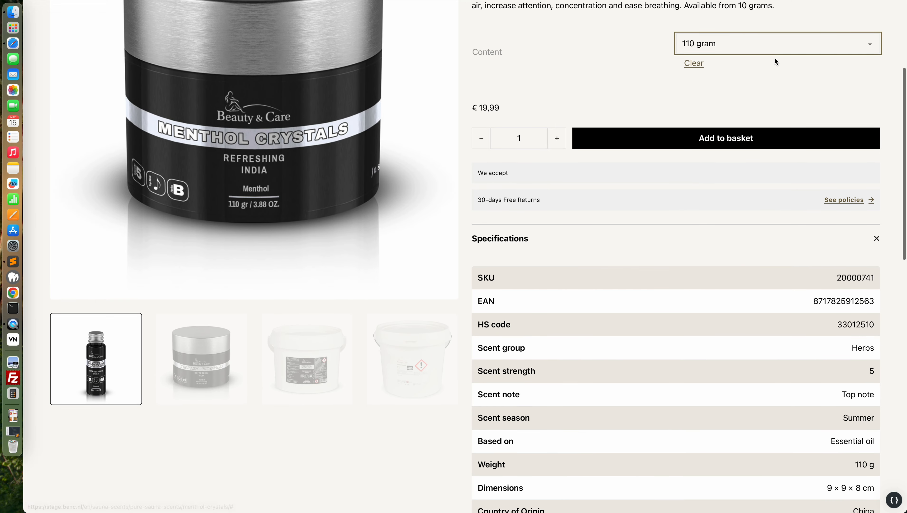
- Select the 500 gram content option to check its specifications, and clear the selection
click(772, 47)
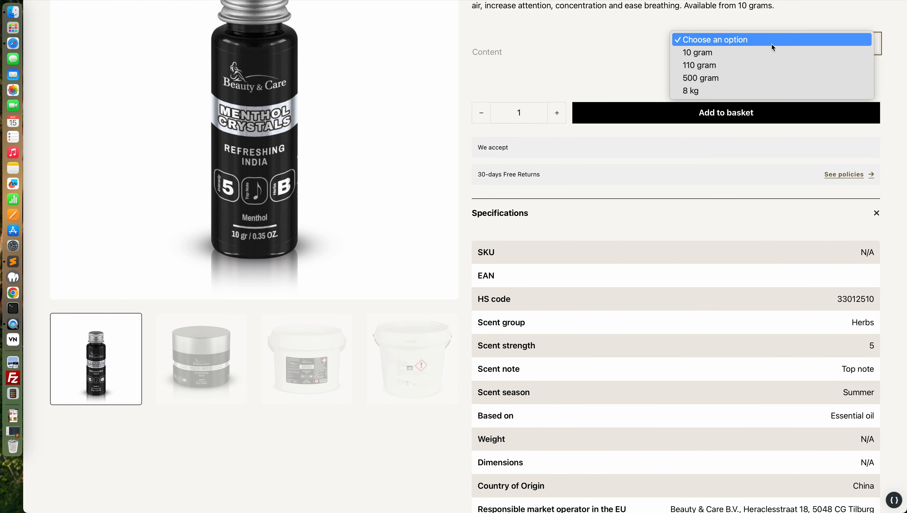
click(720, 79)
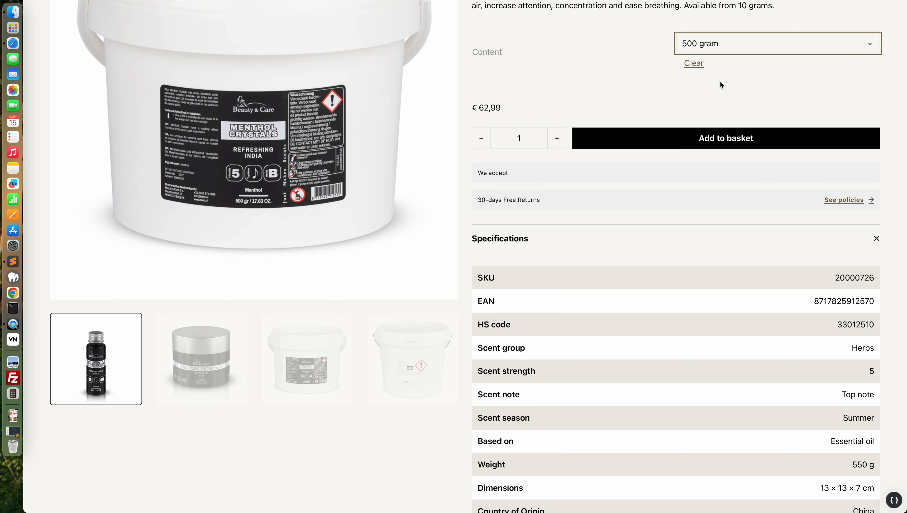
click(696, 64)
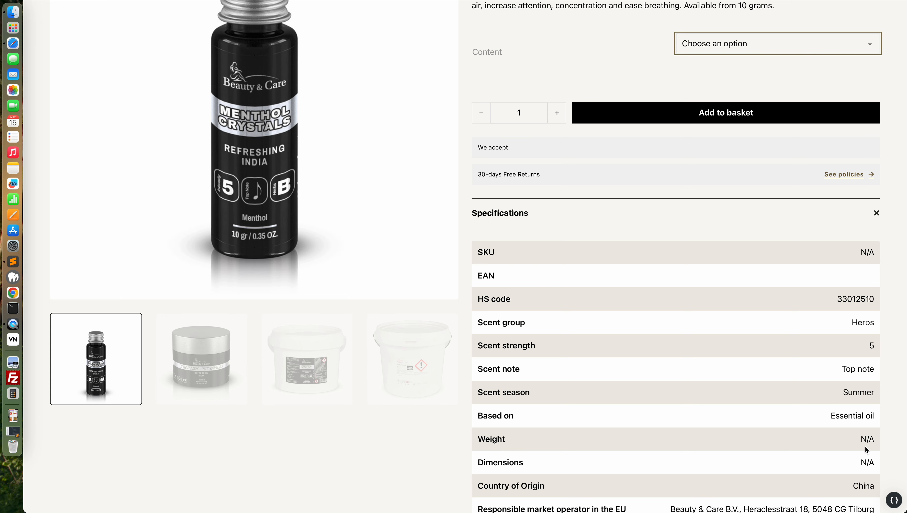
scroll(853, 228, up, 1)
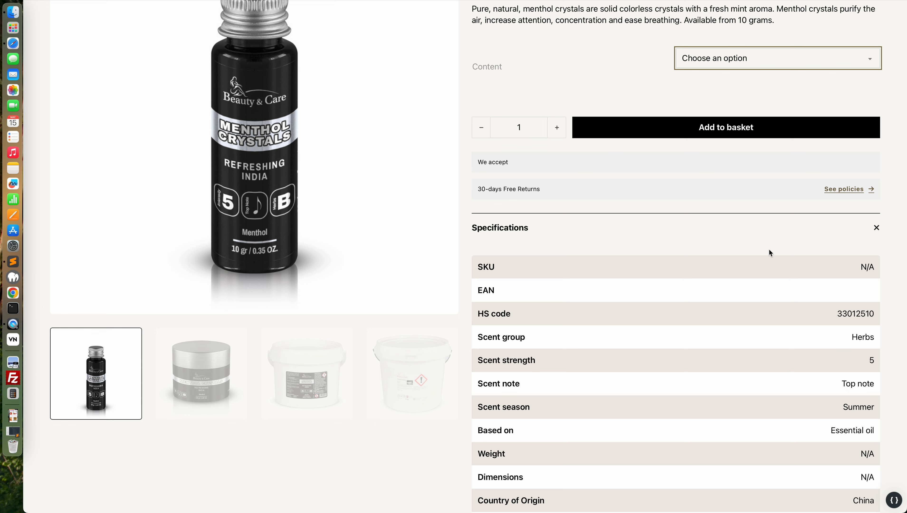
- Switch to the WooCommerce Edit Product page and examine the SKU, EAN, weight and dimensions fields of the product variations
click(514, 1)
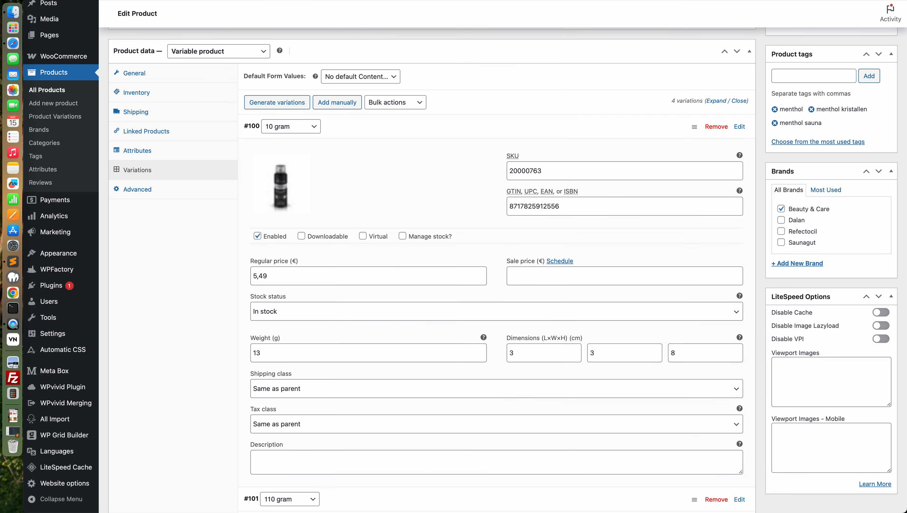
scroll(487, 127, up, 1)
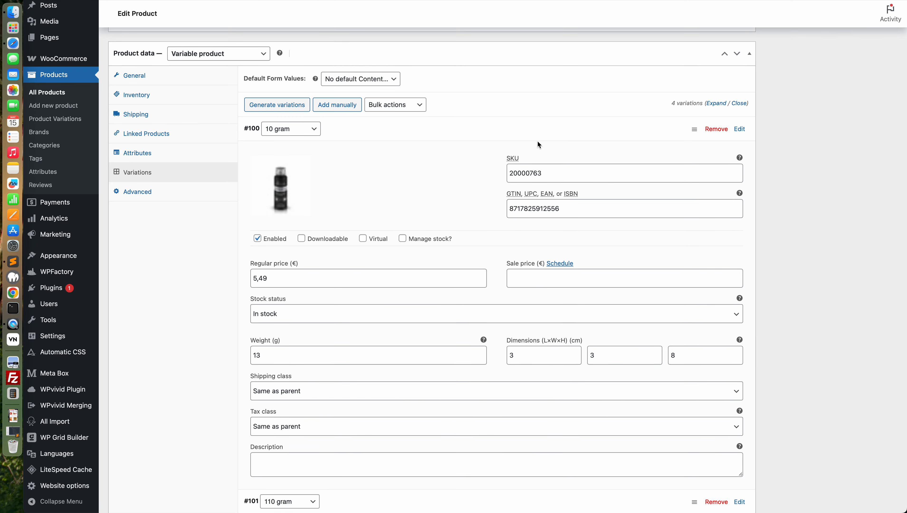
scroll(538, 140, down, 5)
scroll(538, 140, up, 5)
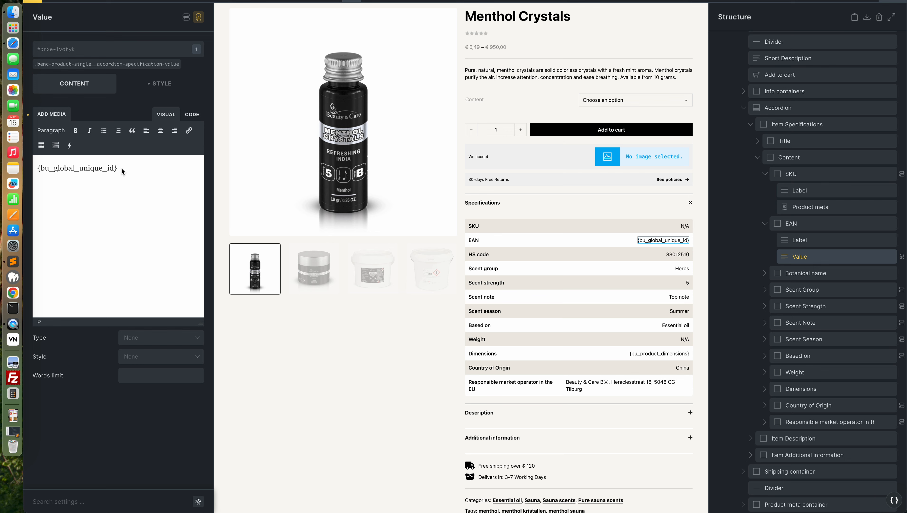
- Inspect the EAN value's Found Variation interaction, reselecting the action Variation GTIN, UPC, EAN, or ISBN, and its data-o_content attribute
click(199, 22)
click(180, 79)
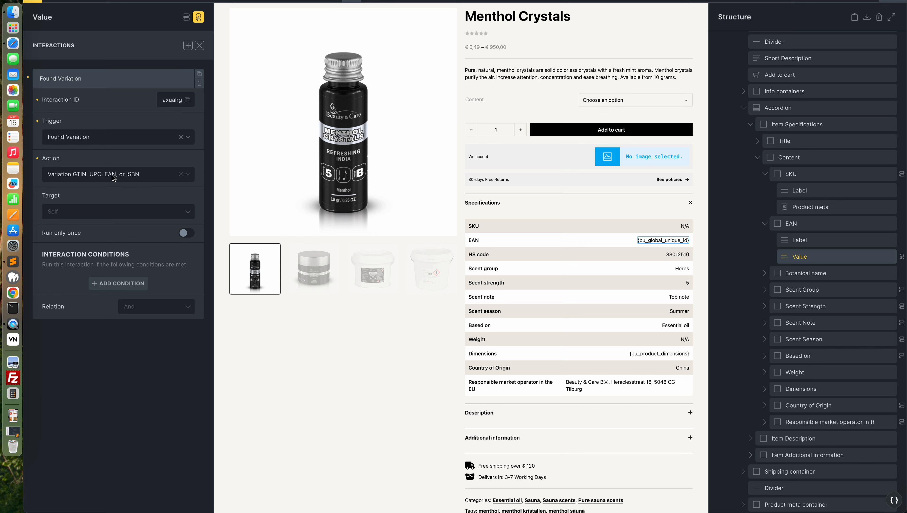
click(129, 180)
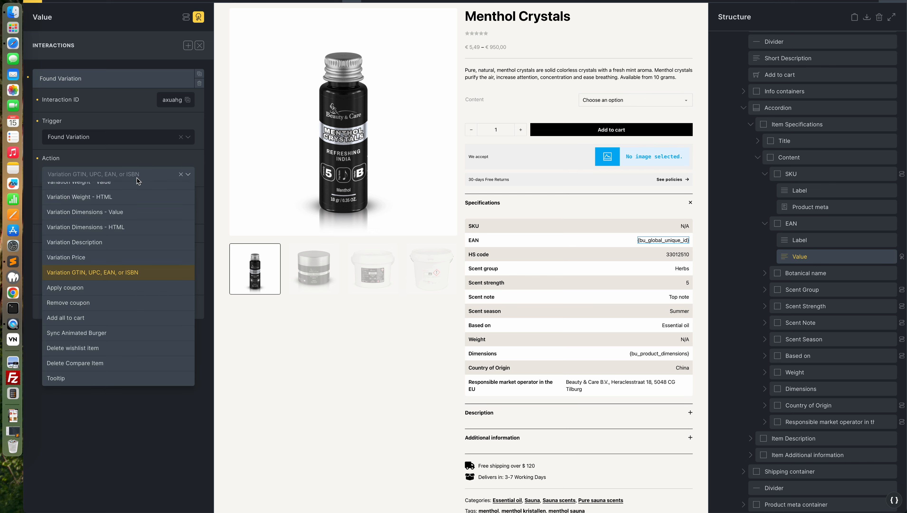
click(107, 279)
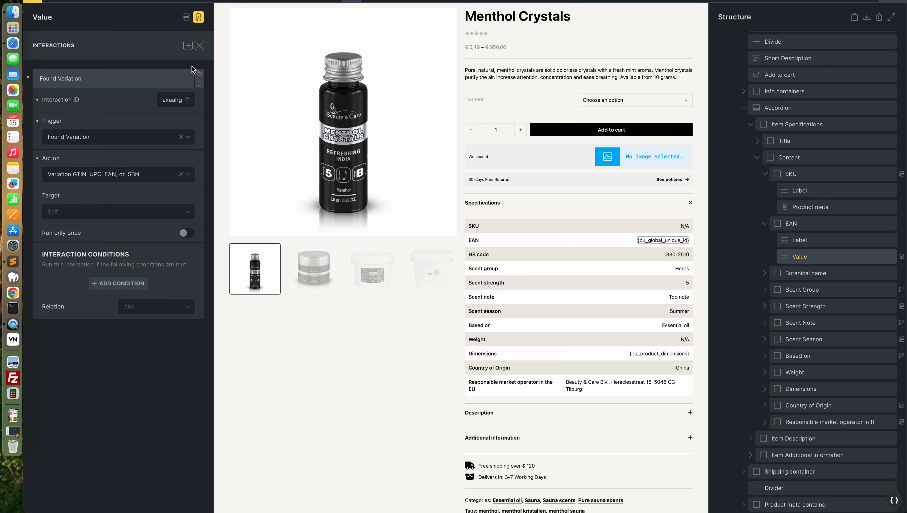
click(200, 46)
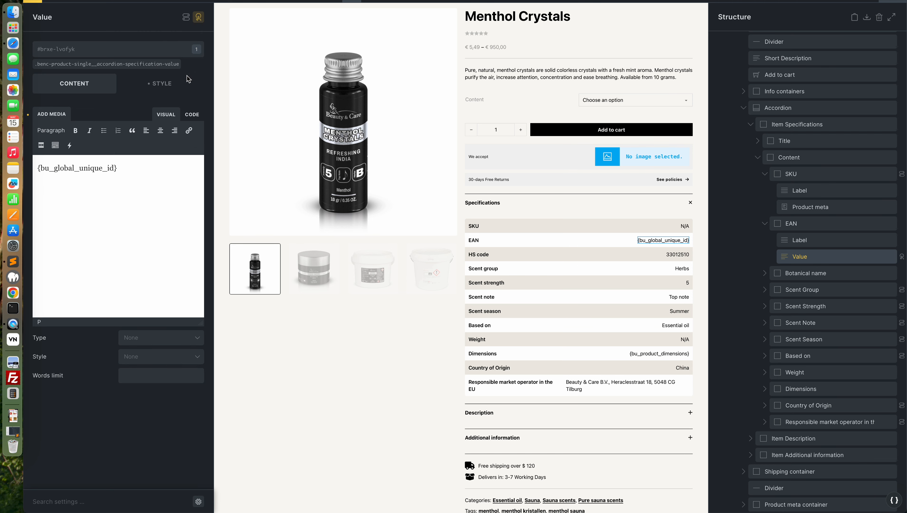
click(169, 84)
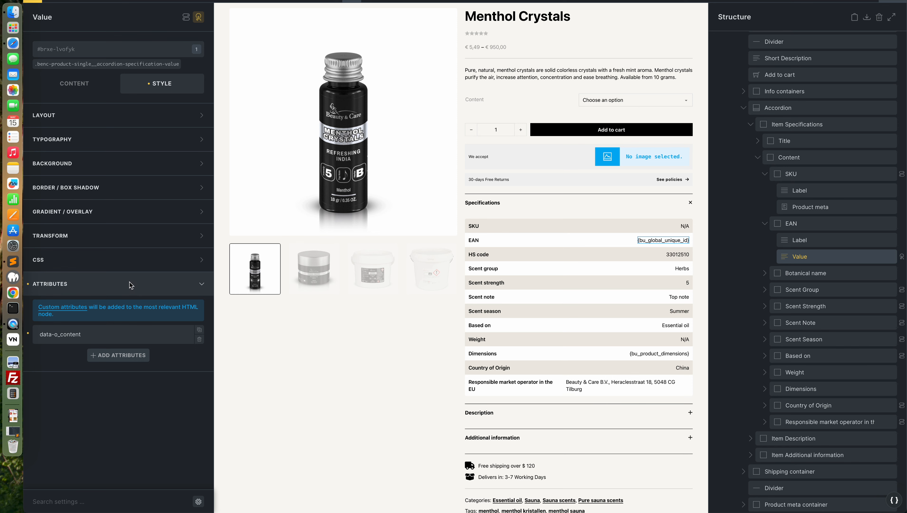
click(175, 337)
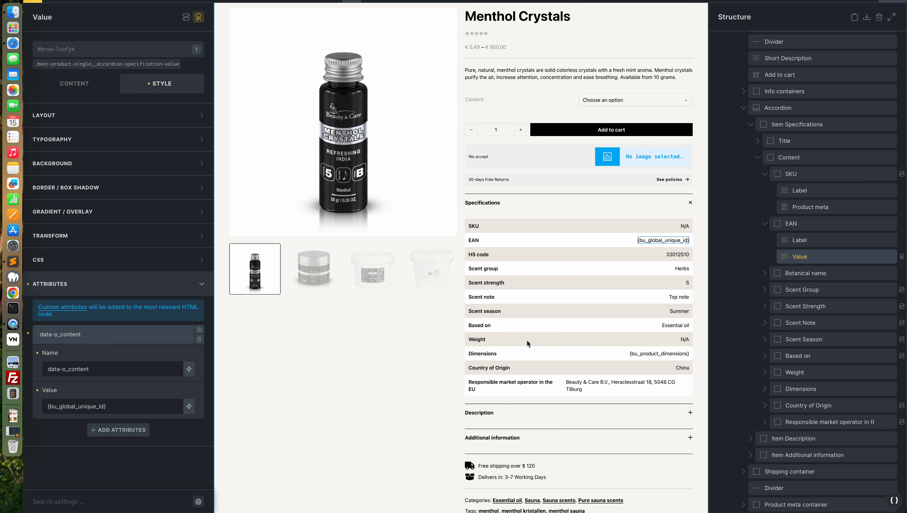
- Inspect the Weight product meta's data-o_content attribute and its Found Variation interaction, reselecting the action Variation Weight - HTML
click(685, 339)
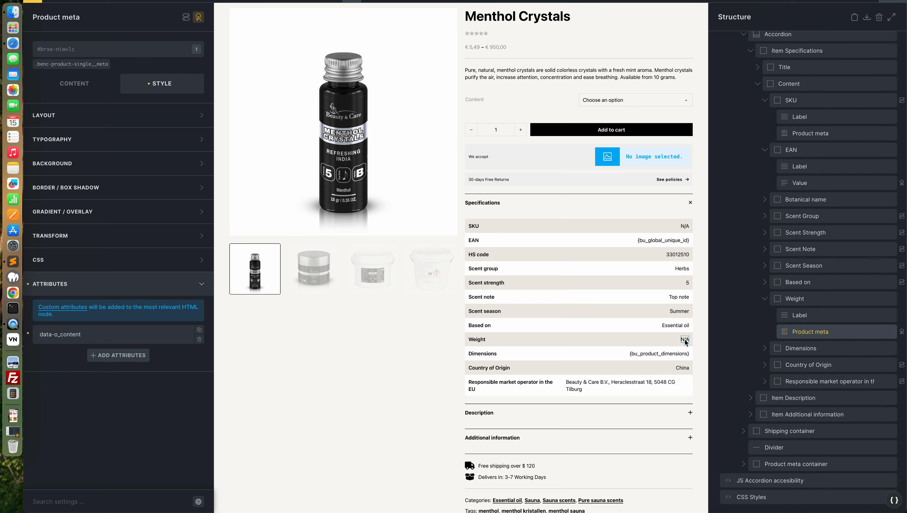
click(163, 335)
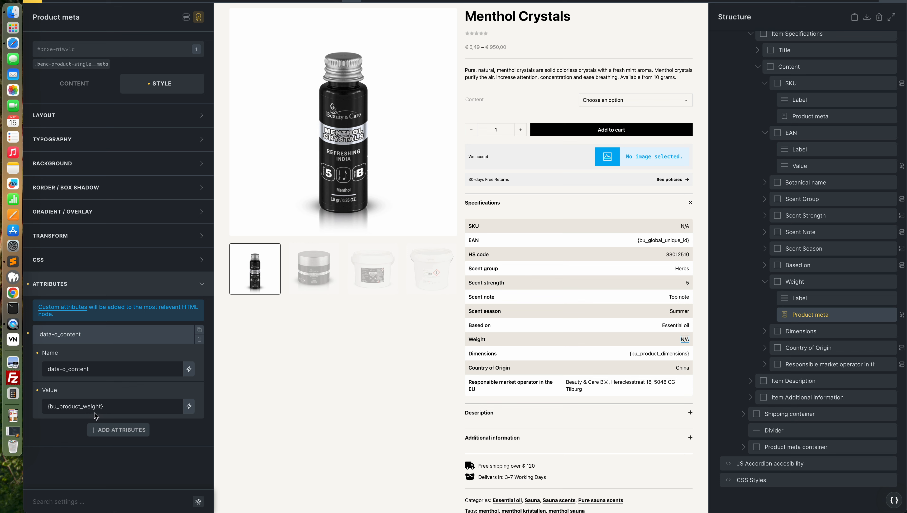
click(199, 17)
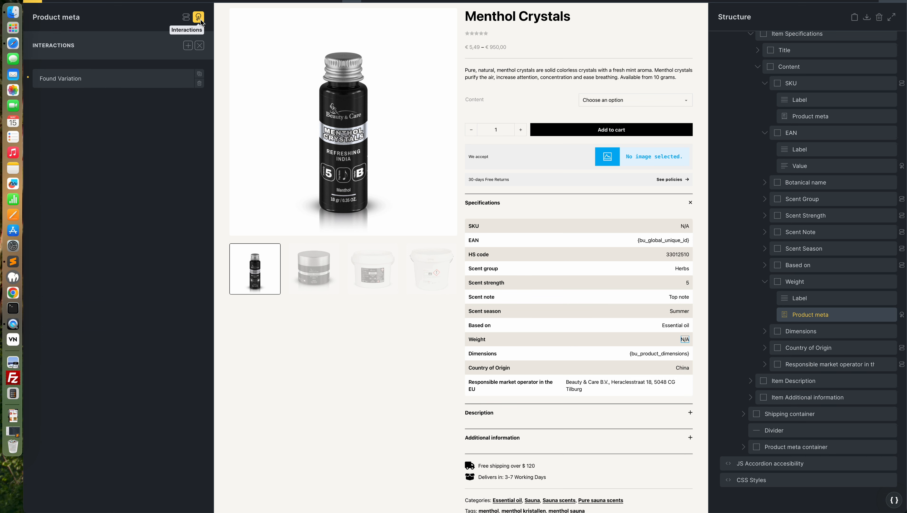
click(157, 78)
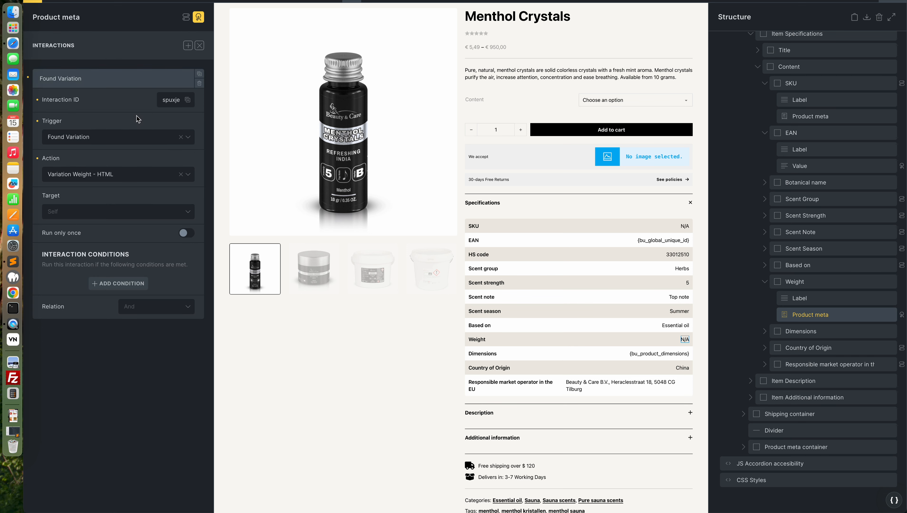
click(130, 176)
scroll(130, 199, up, 1)
scroll(131, 199, up, 1)
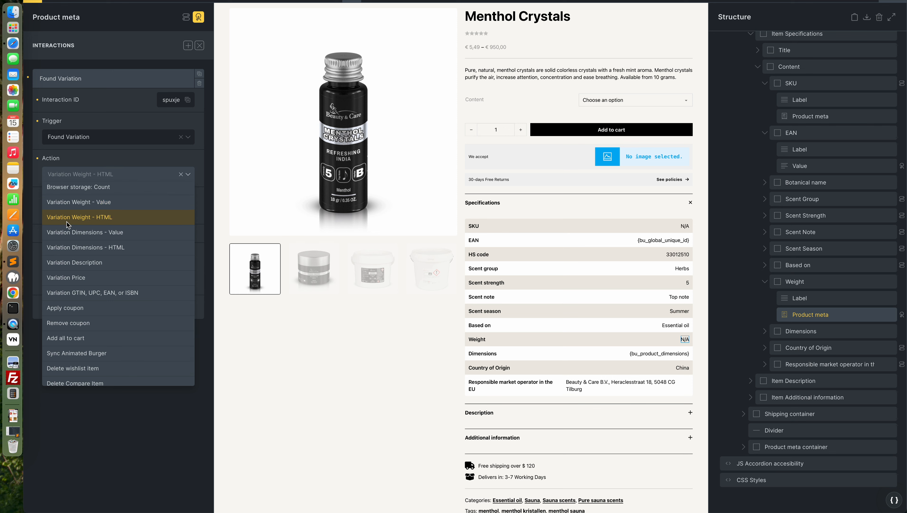
click(103, 221)
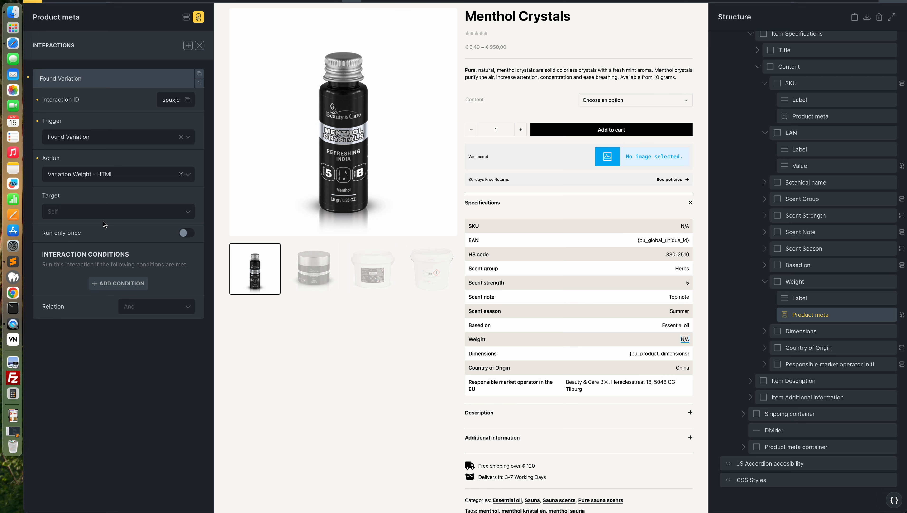
click(177, 82)
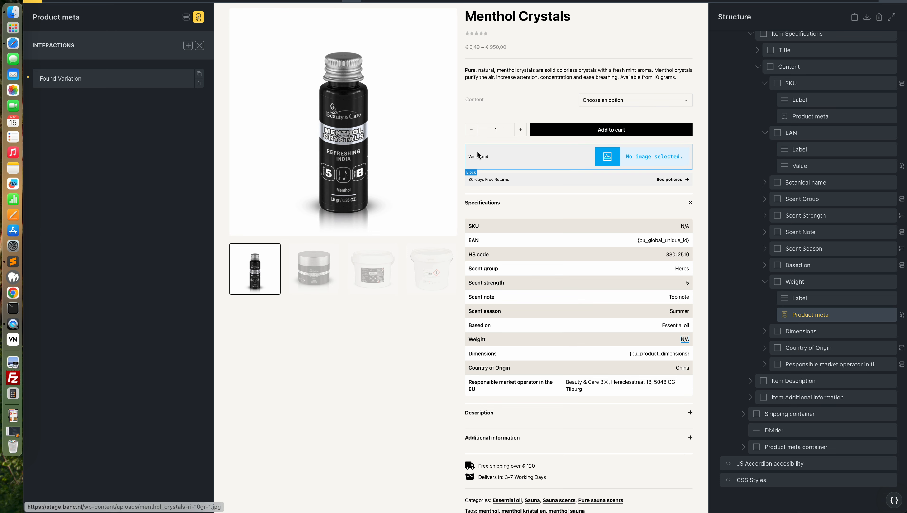